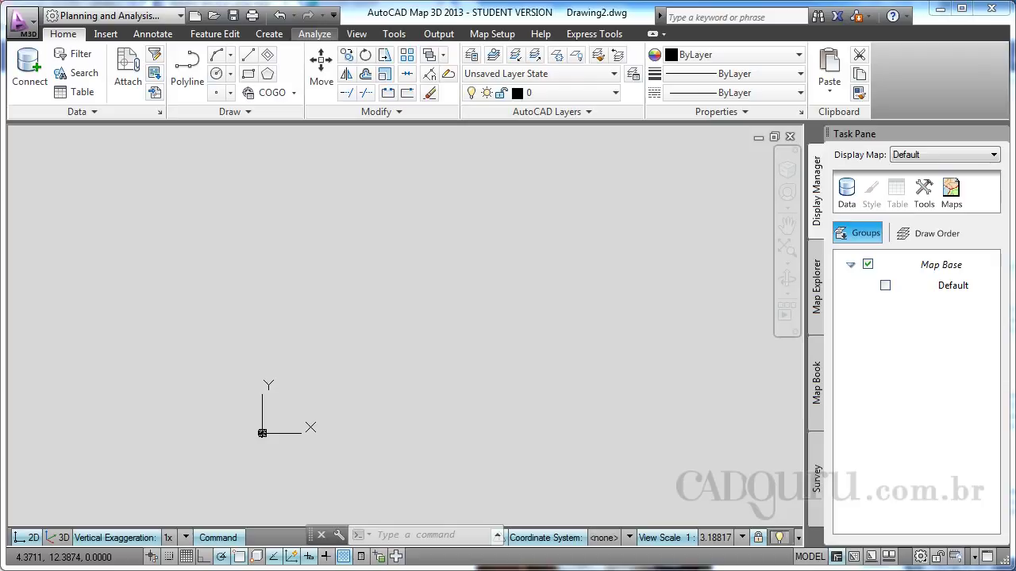
Zoom in on the empty Drawing2.dwg canvas with three mouse-wheel notches.
scroll(396, 317, "up", 4)
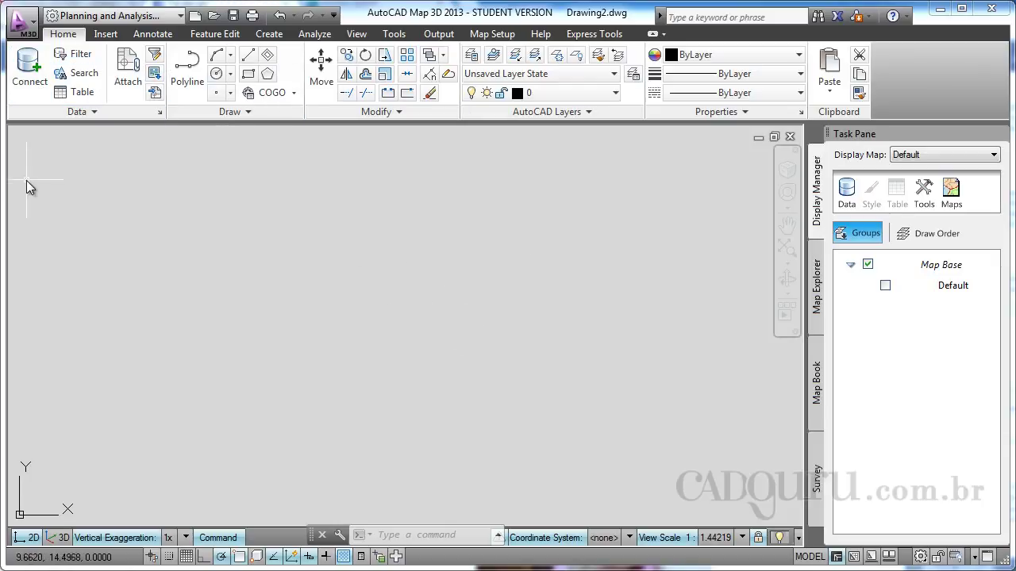
left_click(105, 34)
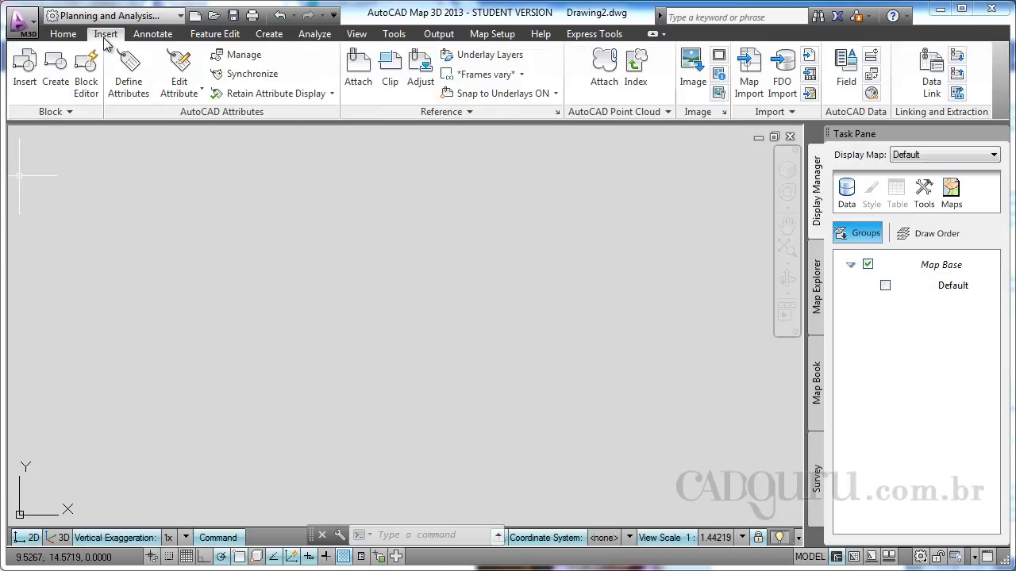
left_click(163, 36)
left_click(206, 36)
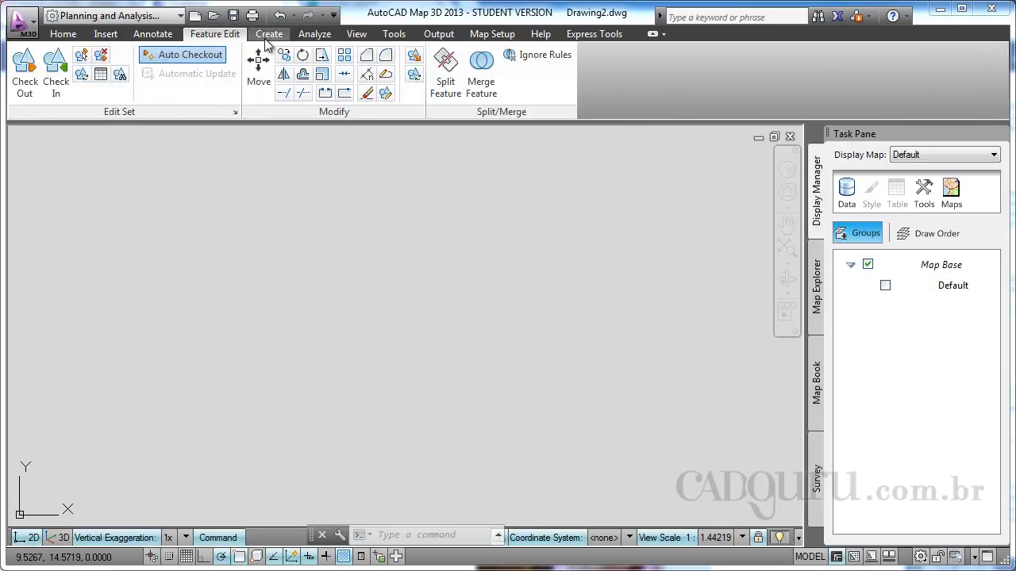
left_click(269, 40)
left_click(316, 42)
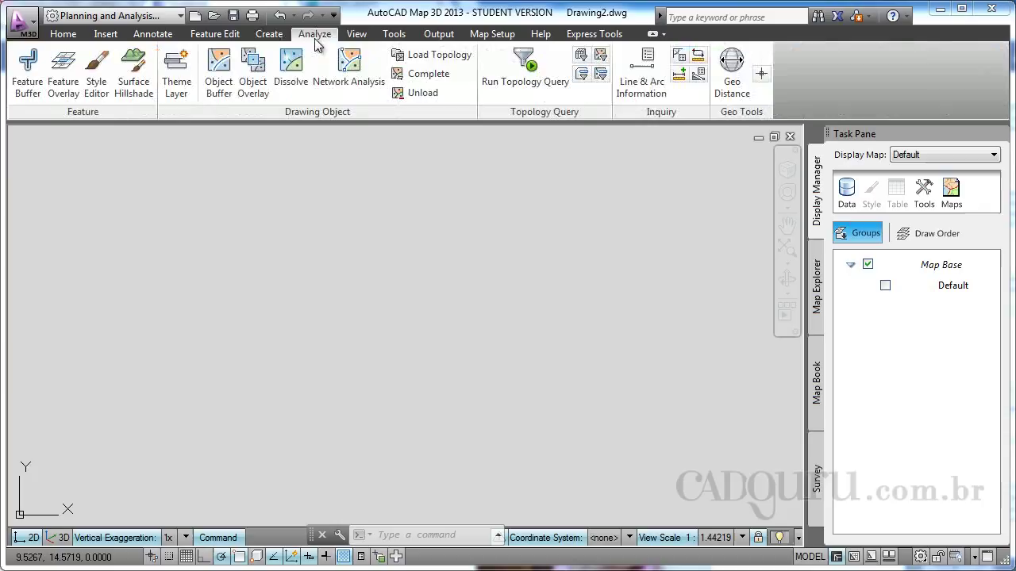
left_click(270, 35)
left_click(214, 36)
left_click(152, 35)
left_click(67, 35)
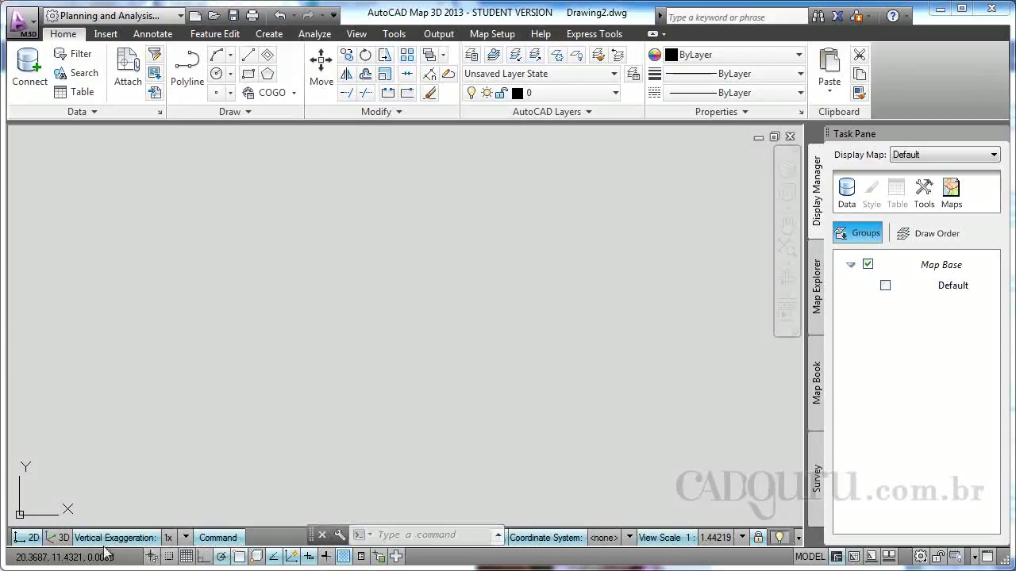
left_click(54, 543)
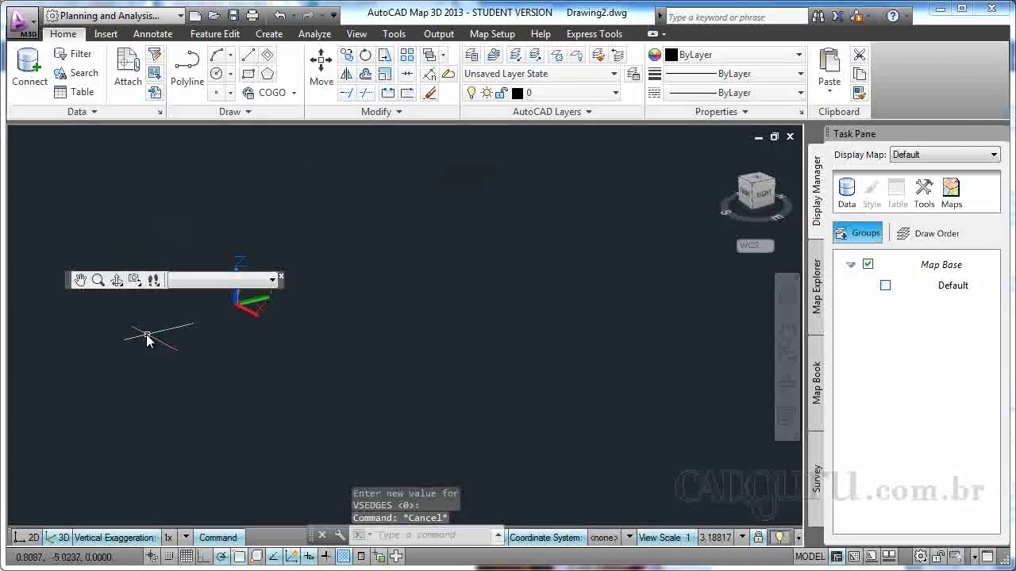
left_click(31, 538)
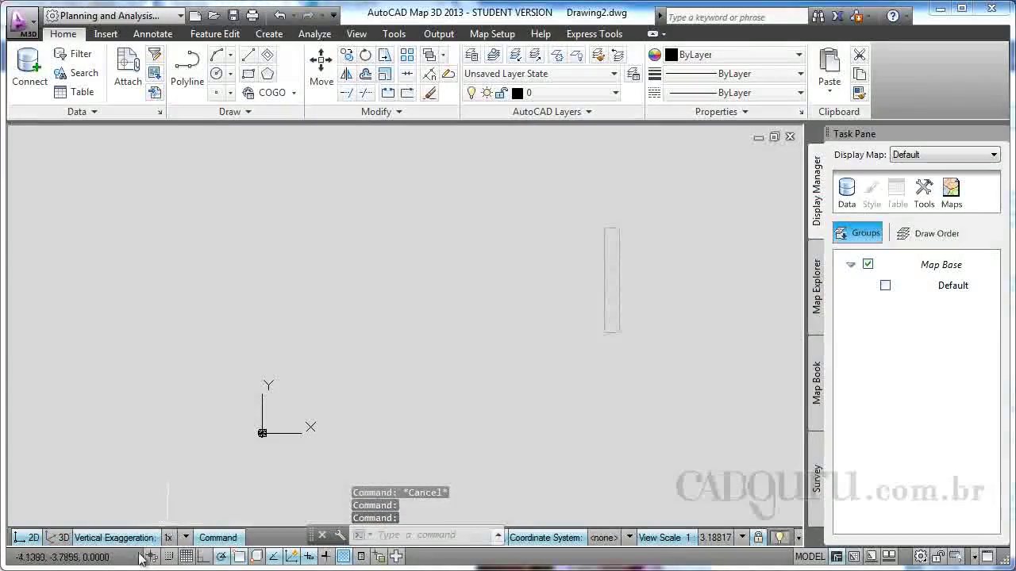
left_click(185, 538)
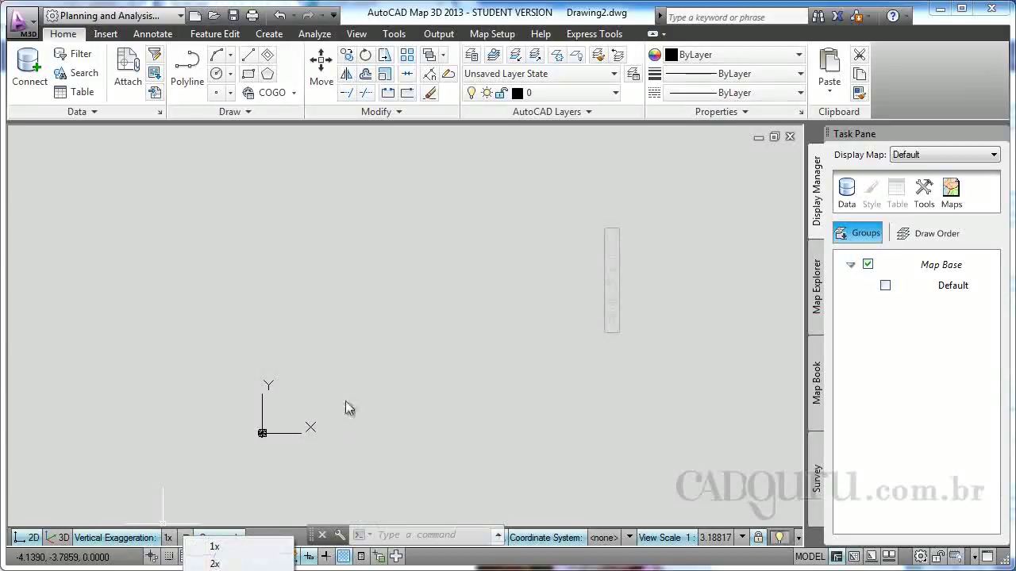
left_click(348, 367)
left_click(302, 355)
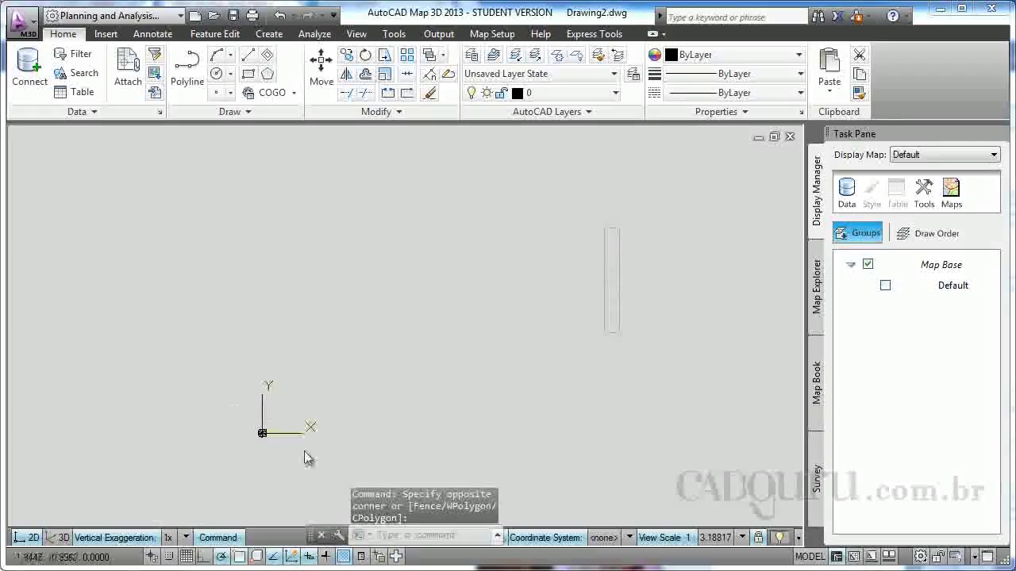
left_click(396, 539)
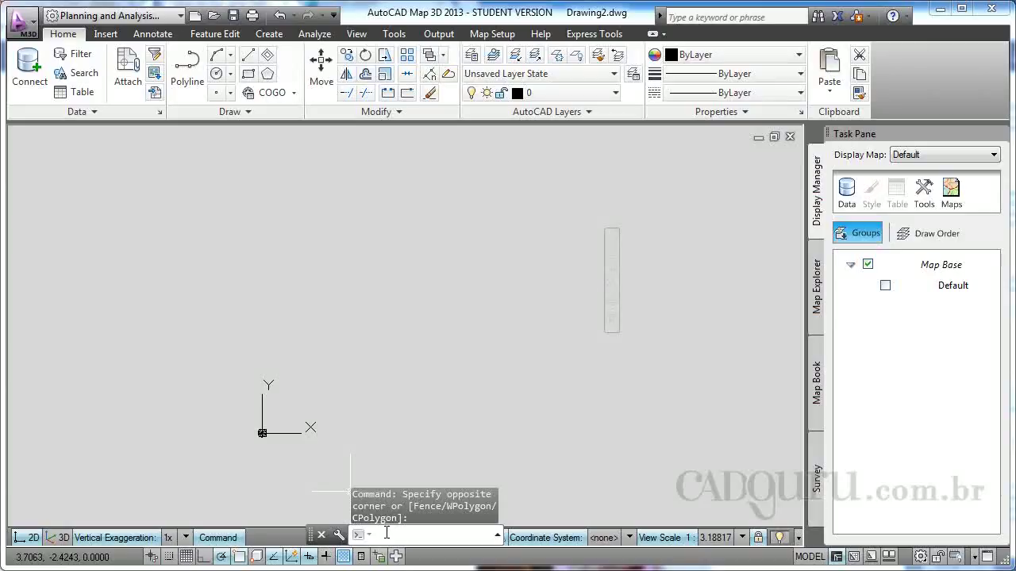
type("co")
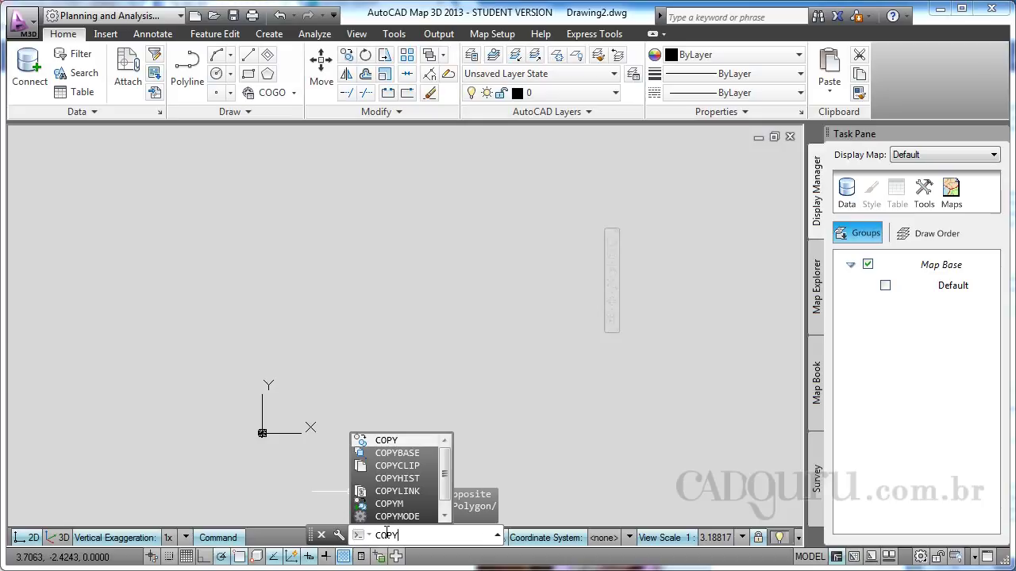
left_click(602, 562)
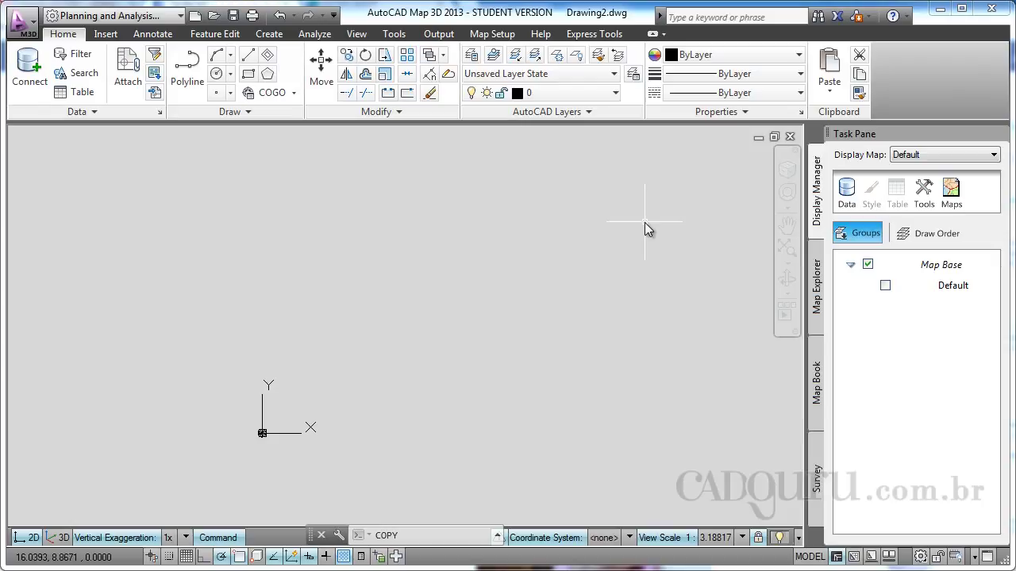
key("Escape")
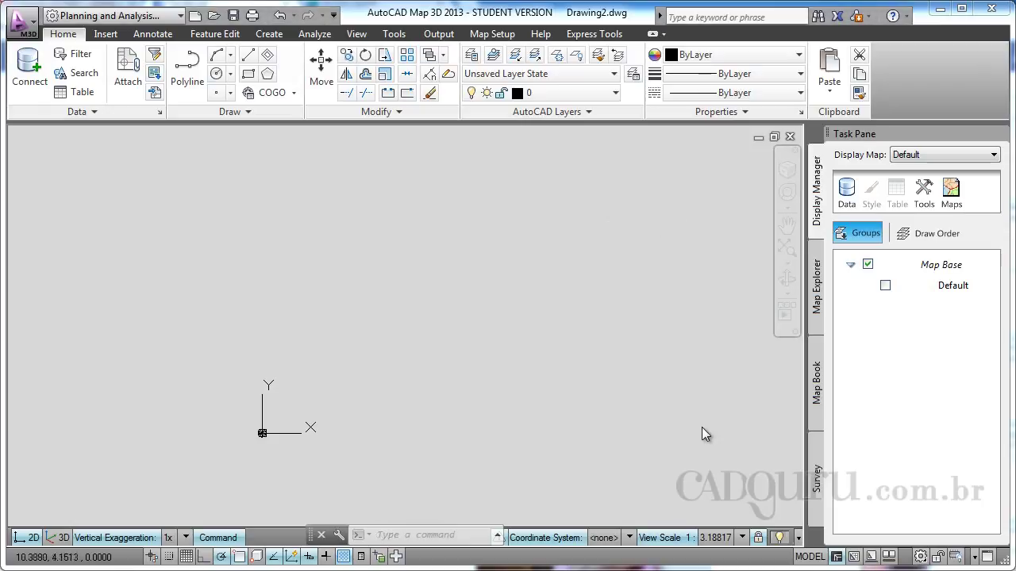